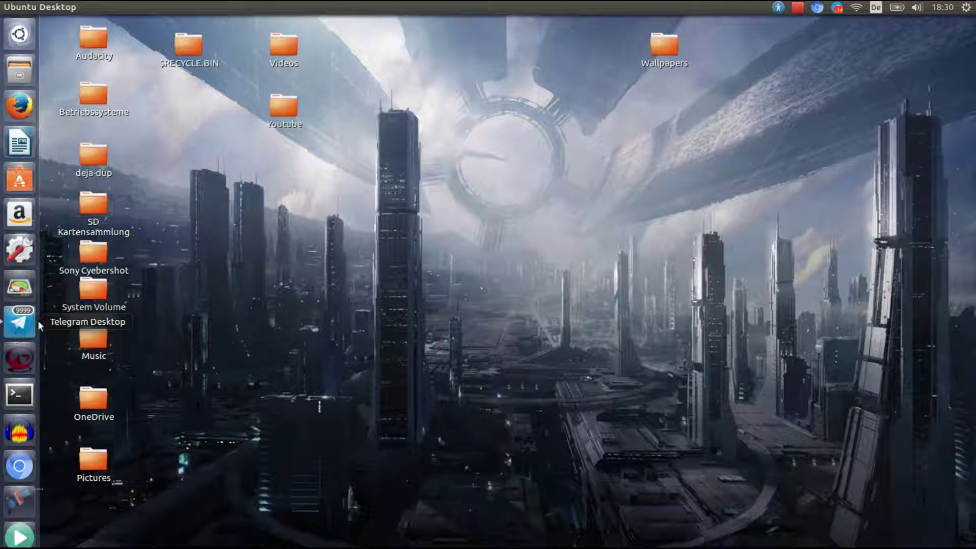
Launch Telegram Desktop from the Unity launcher.
left_click(21, 333)
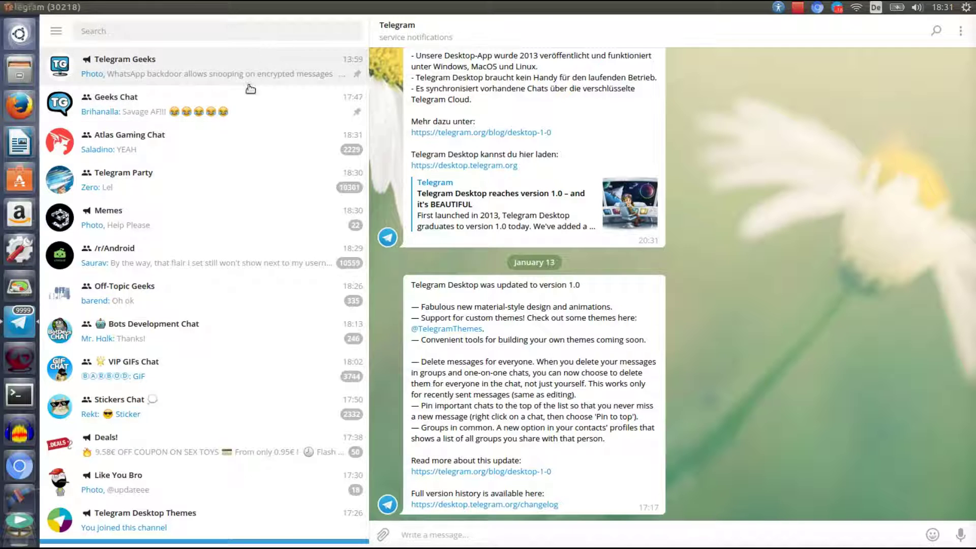
Open and dismiss the chat options for Telegram Geeks and Geeks Chat.
right_click(317, 68)
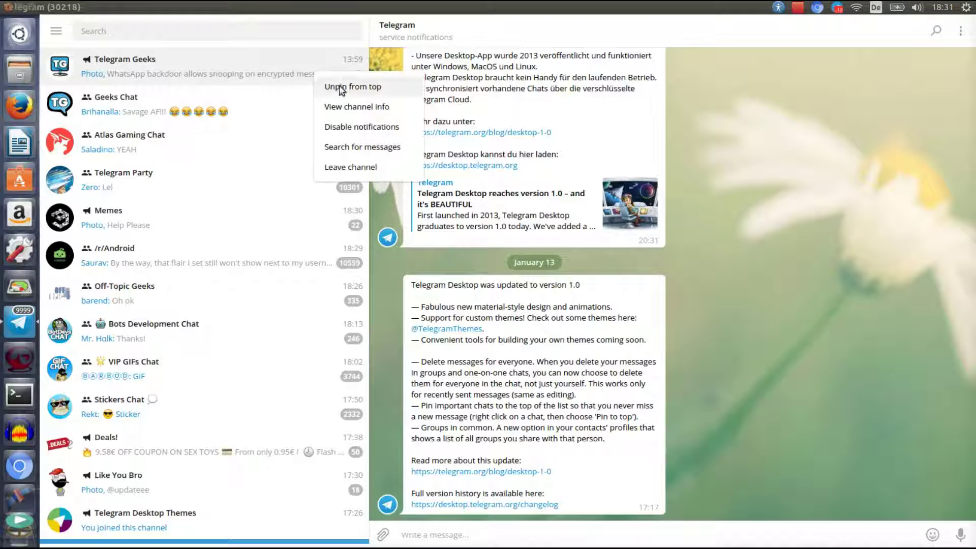
left_click(211, 66)
right_click(308, 114)
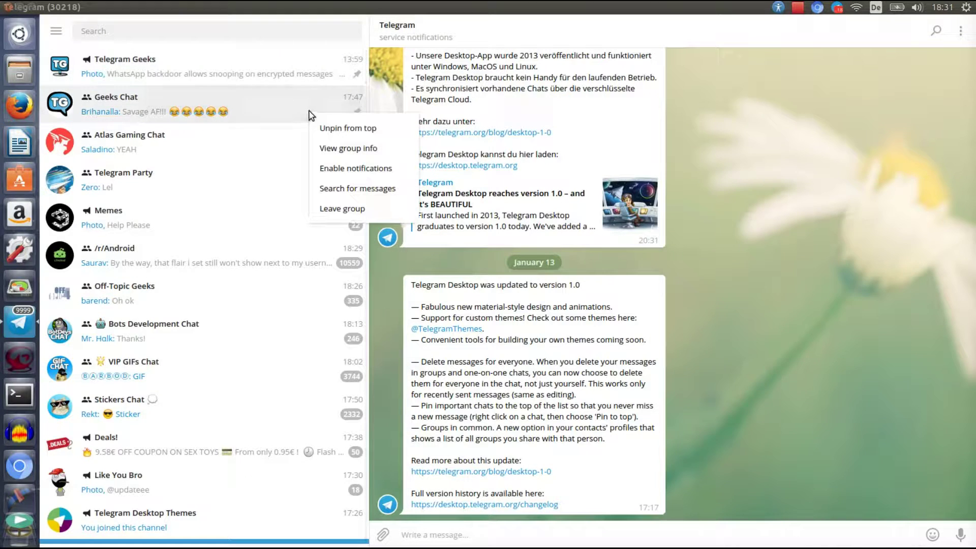
left_click(216, 99)
Pin Telegram Party to the top, unpin it, then open the Telegram Desktop Themes channel.
right_click(190, 200)
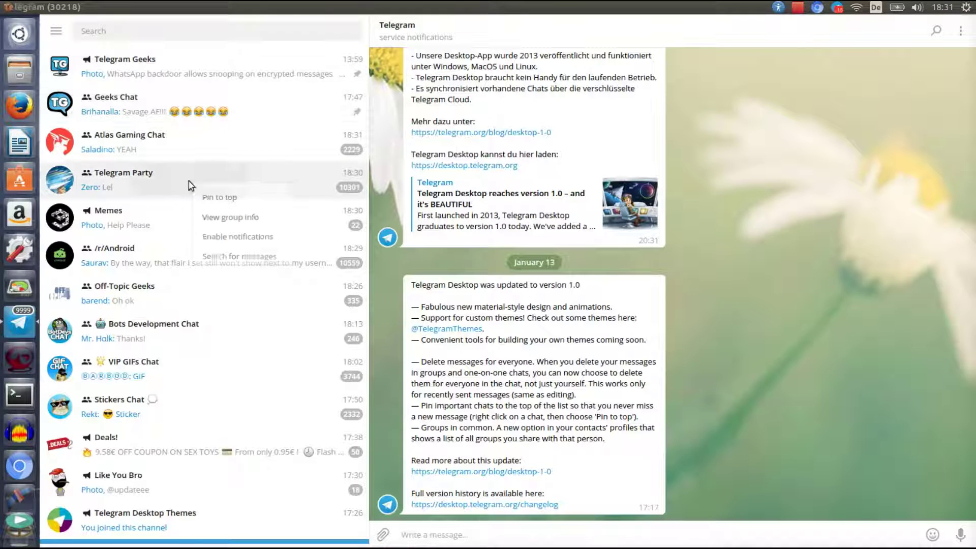
left_click(217, 198)
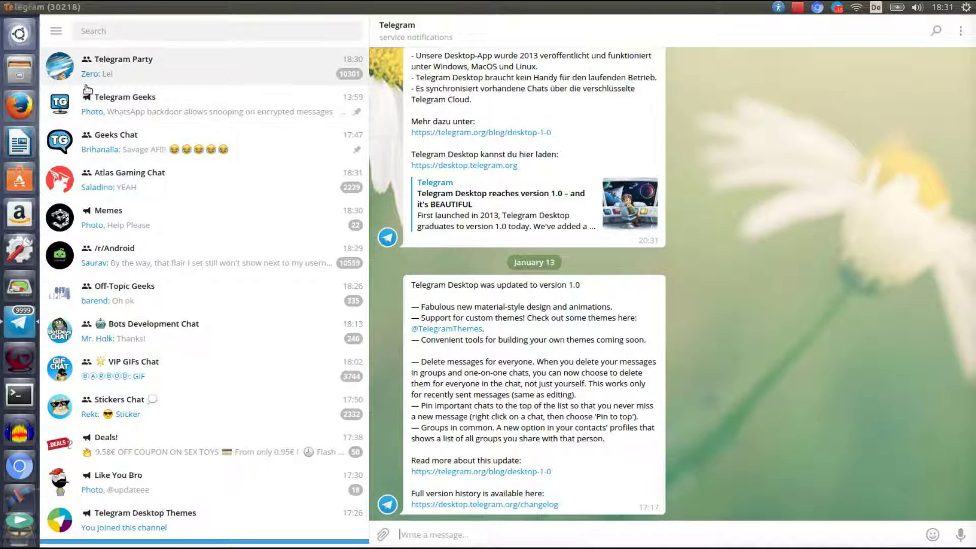
right_click(169, 65)
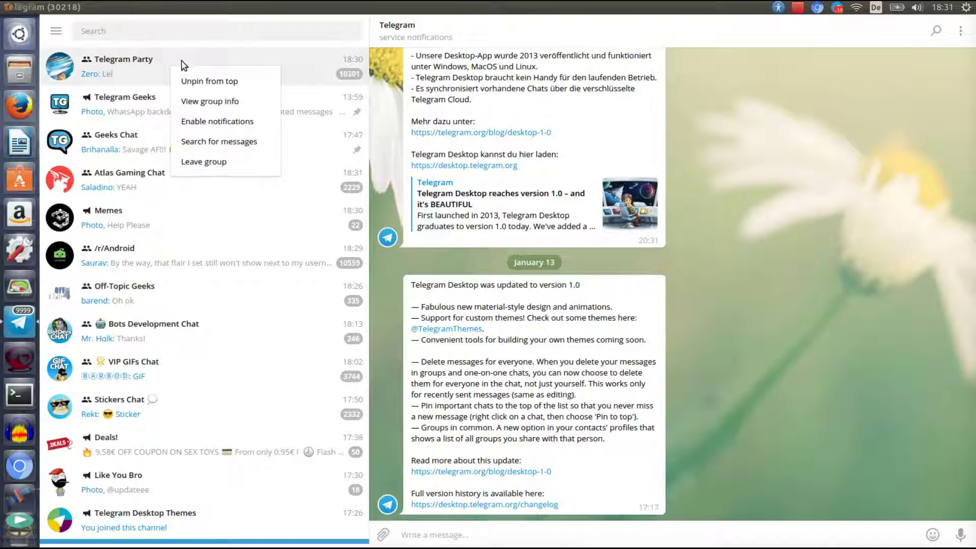
left_click(211, 80)
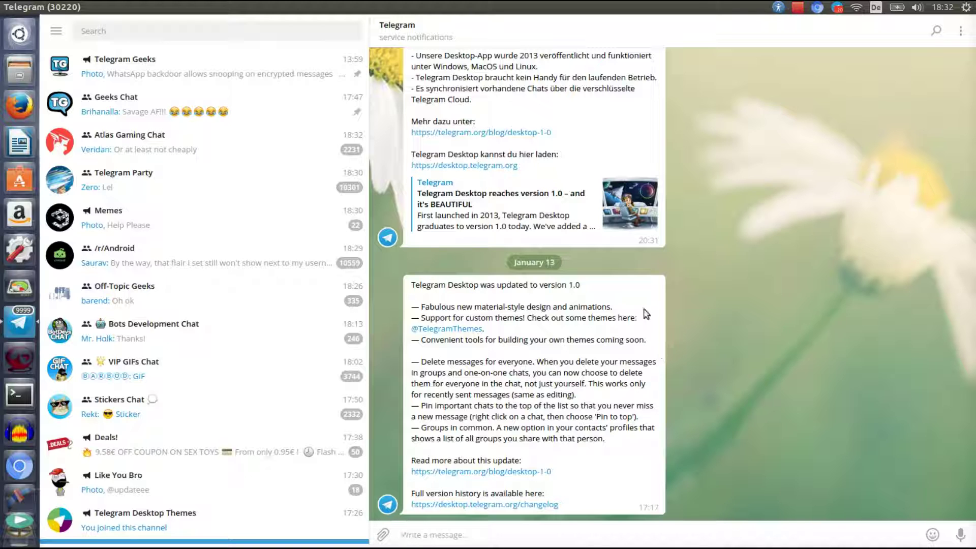
left_click(151, 527)
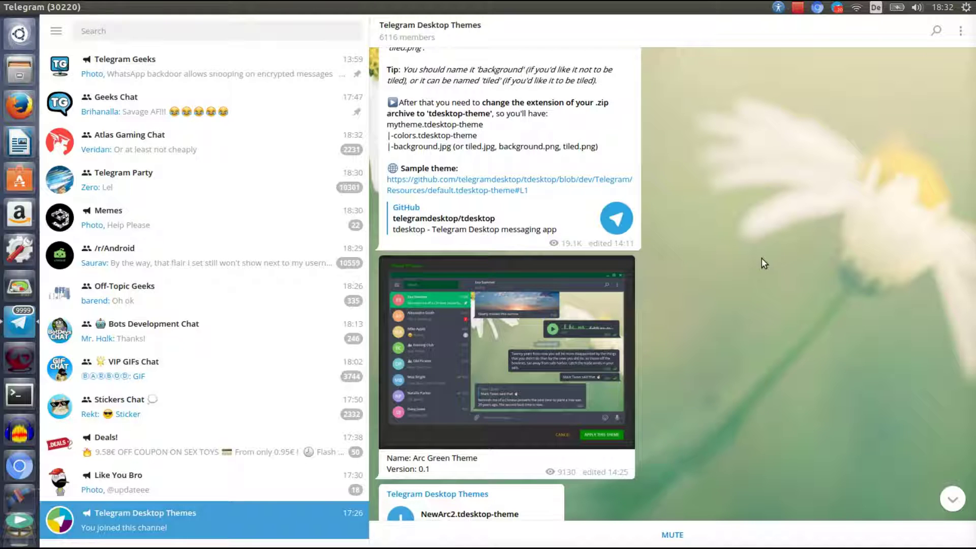
Scroll the Themes channel to the kap5ule_v0.2.tdesktop-theme file post.
scroll(752, 228, "up", 2)
scroll(783, 227, "down", 10)
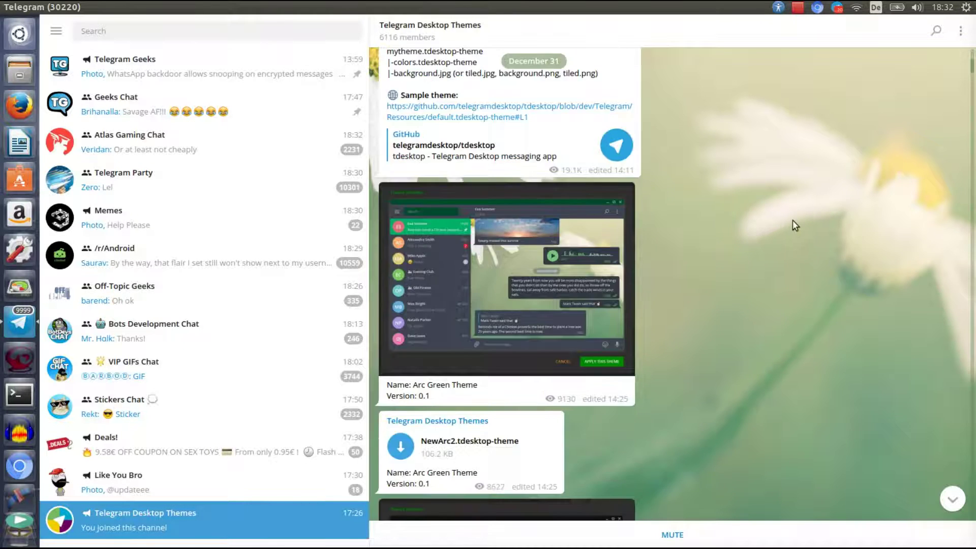
scroll(807, 237, "down", 12)
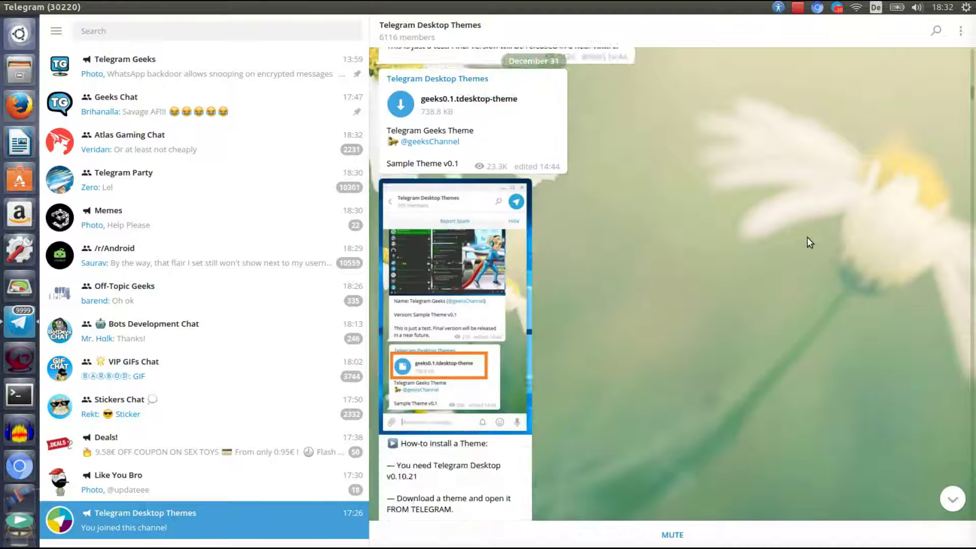
left_click(954, 498)
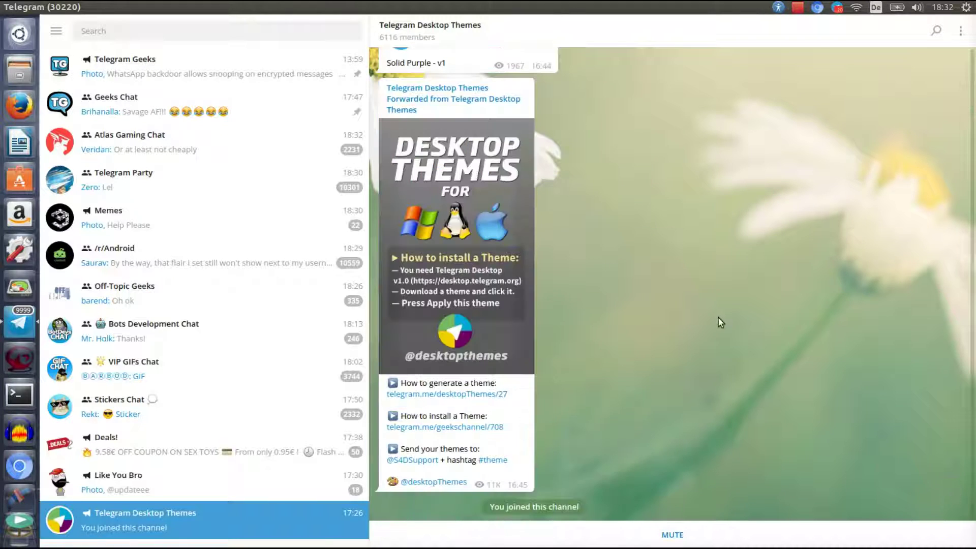
scroll(710, 305, "up", 8)
scroll(696, 290, "up", 9)
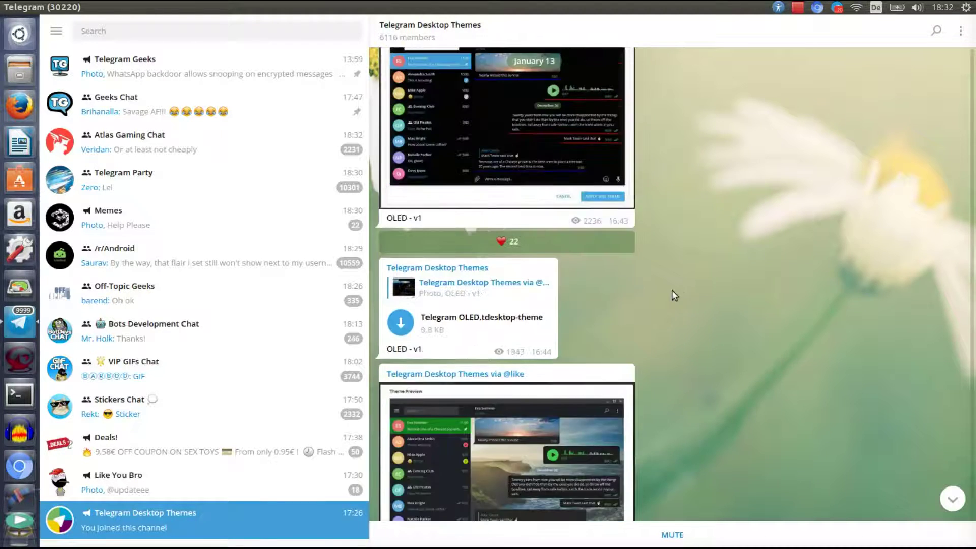
scroll(663, 291, "up", 10)
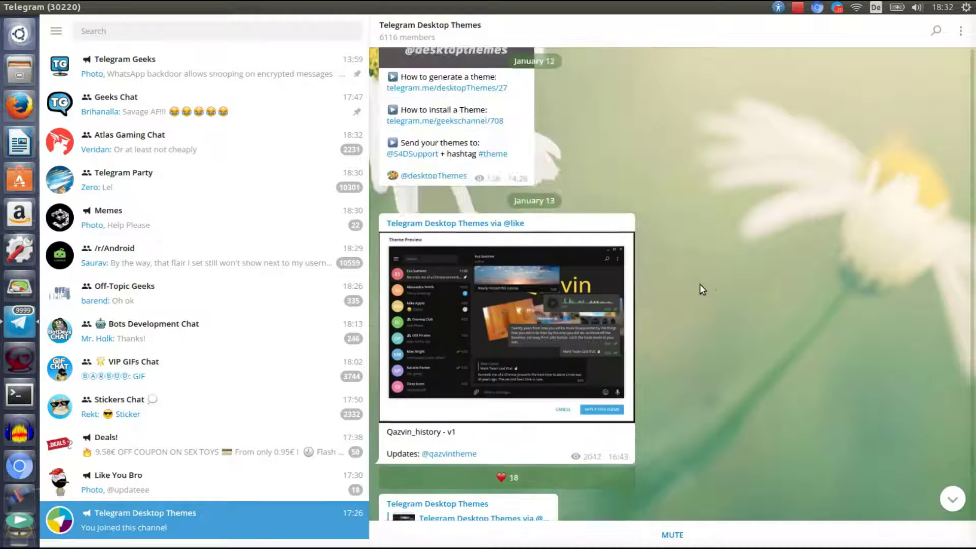
scroll(798, 273, "up", 10)
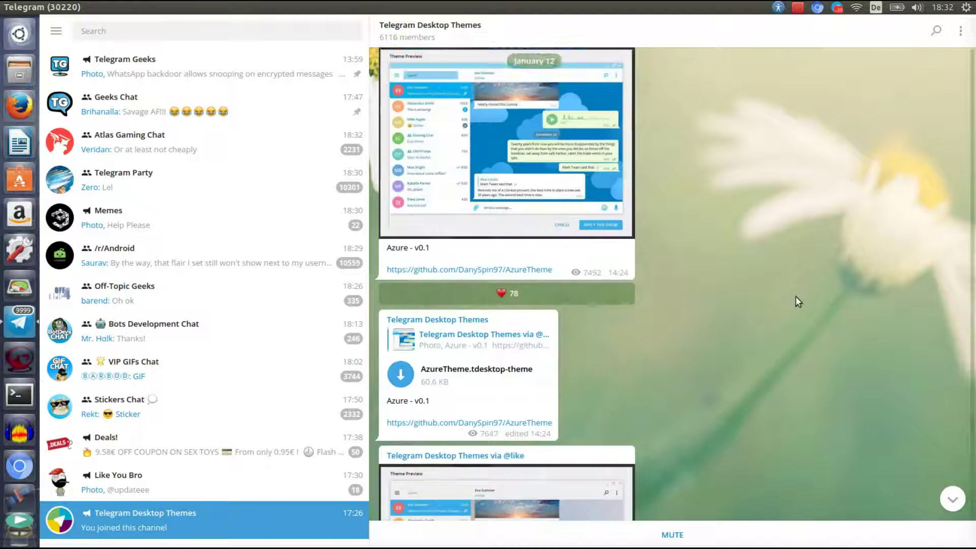
scroll(792, 301, "up", 10)
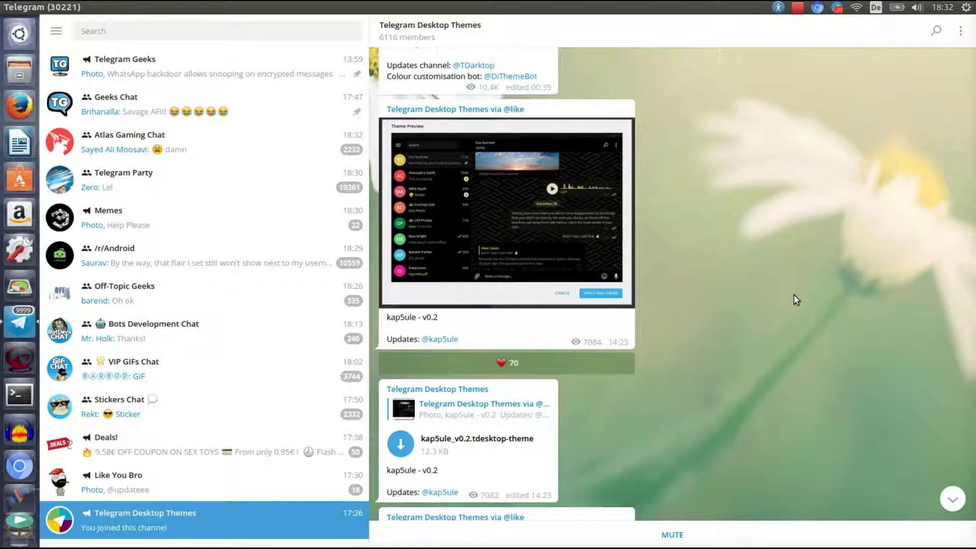
scroll(646, 252, "down", 2)
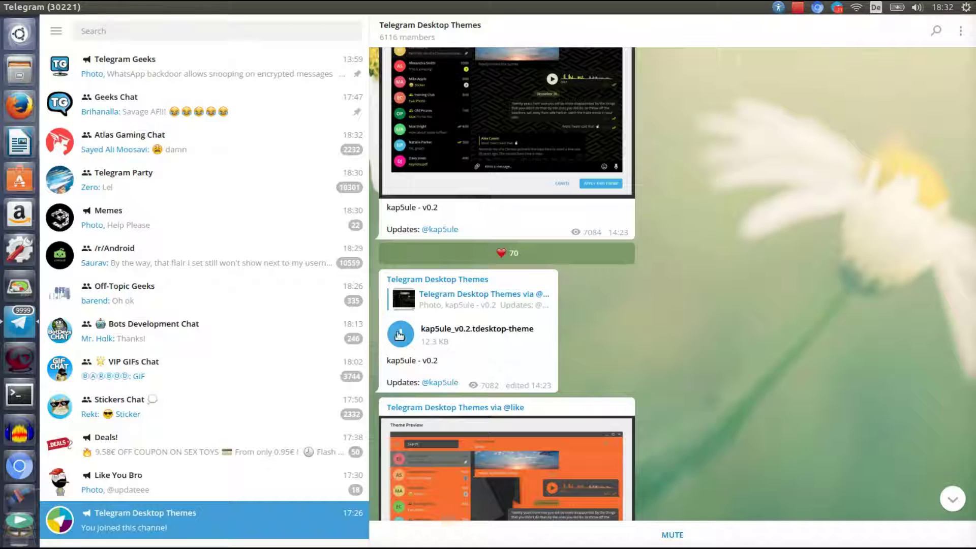
Download the kap5ule_v0.2.tdesktop-theme file, apply it, and keep the new dark theme.
left_click(403, 345)
left_click(400, 333)
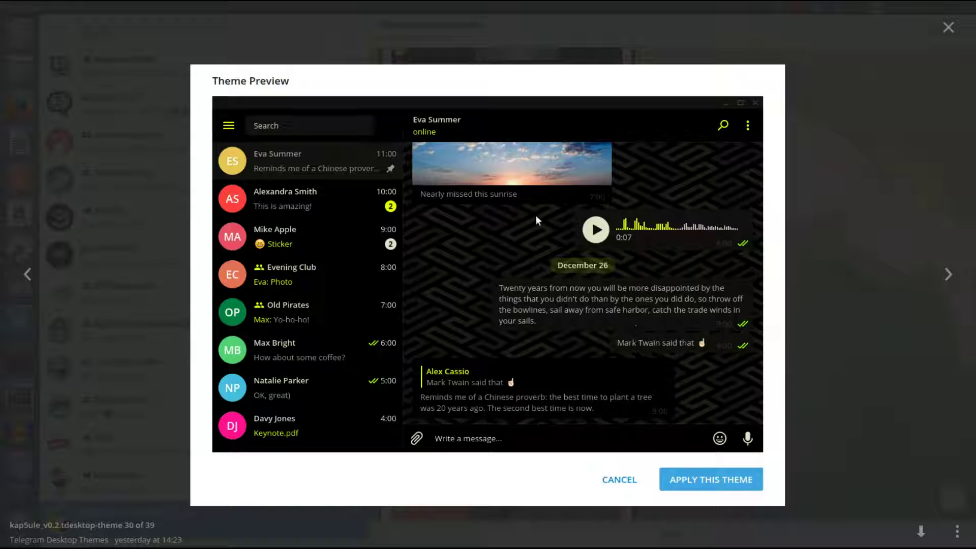
left_click(712, 478)
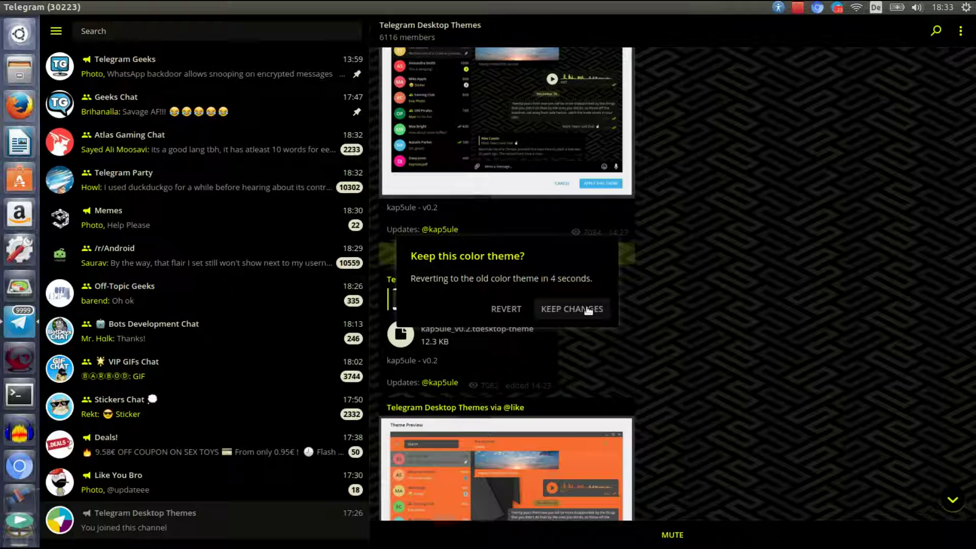
left_click(589, 310)
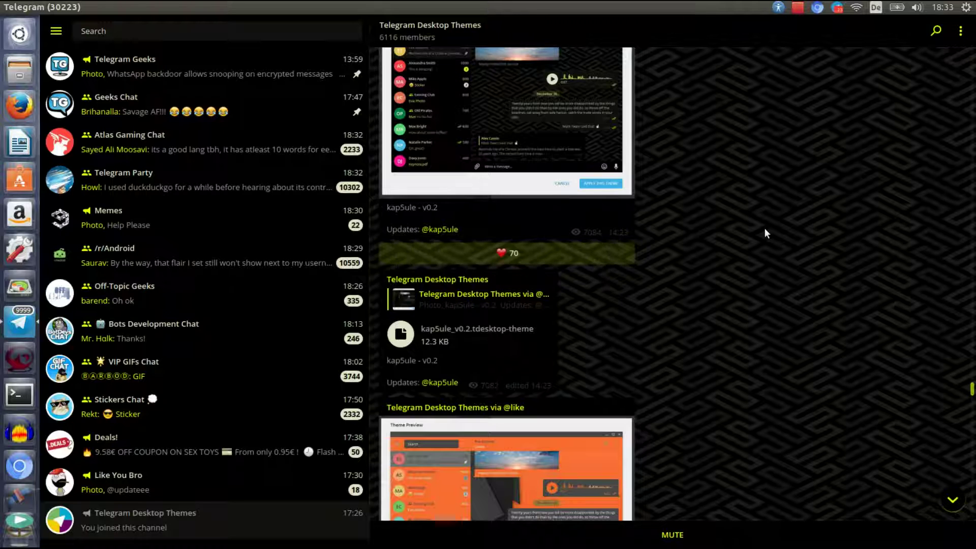
Apply the OrangeJuice.tdesktop-theme file and keep the orange color theme.
scroll(767, 233, "down", 5)
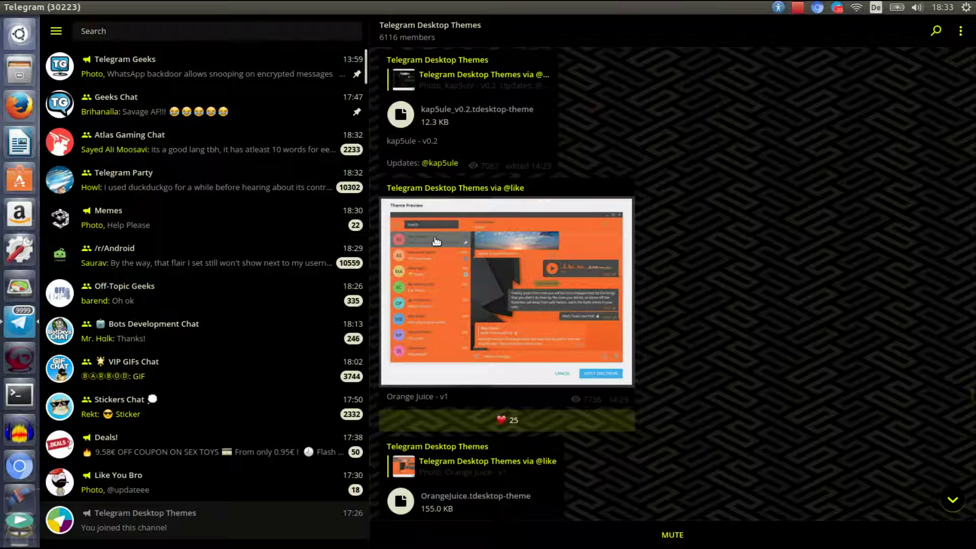
scroll(693, 253, "up", 5)
scroll(686, 259, "down", 6)
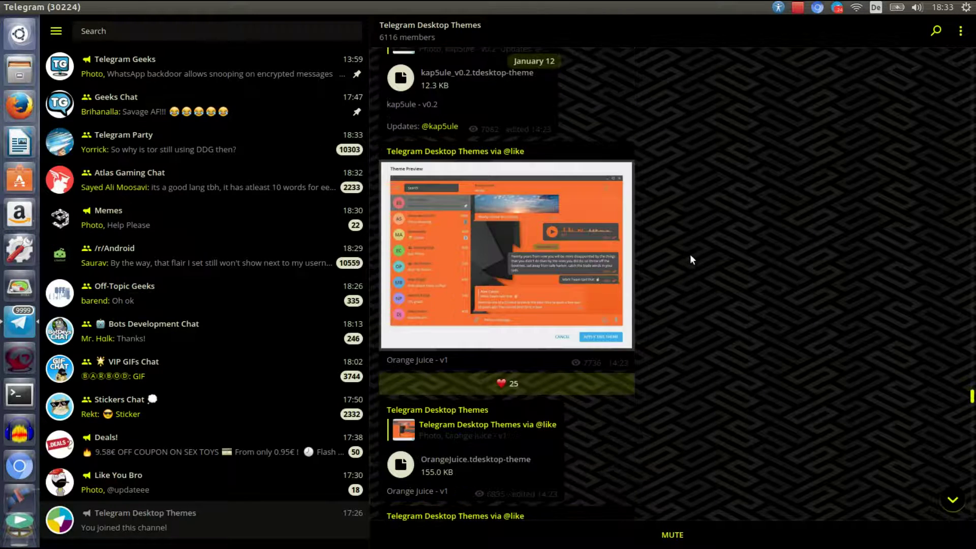
scroll(827, 281, "down", 3)
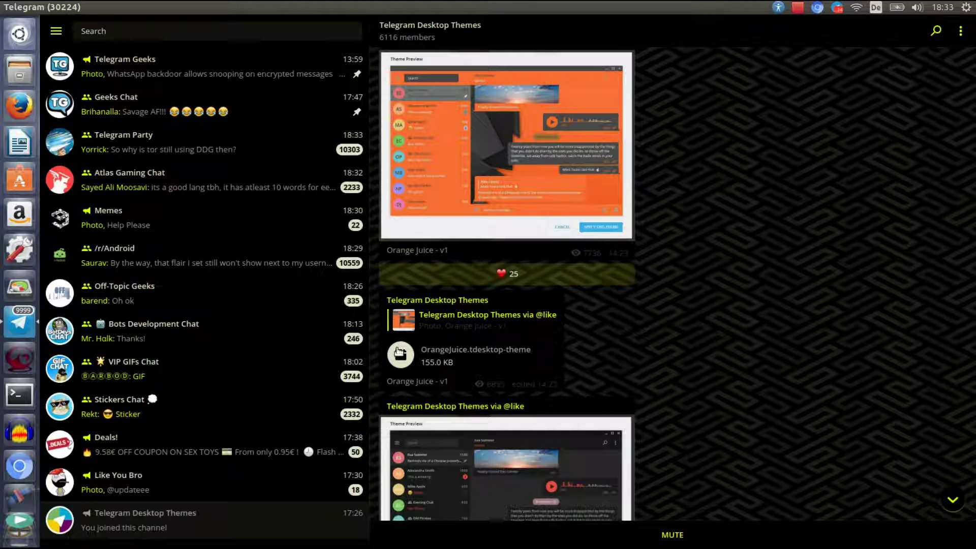
left_click(397, 354)
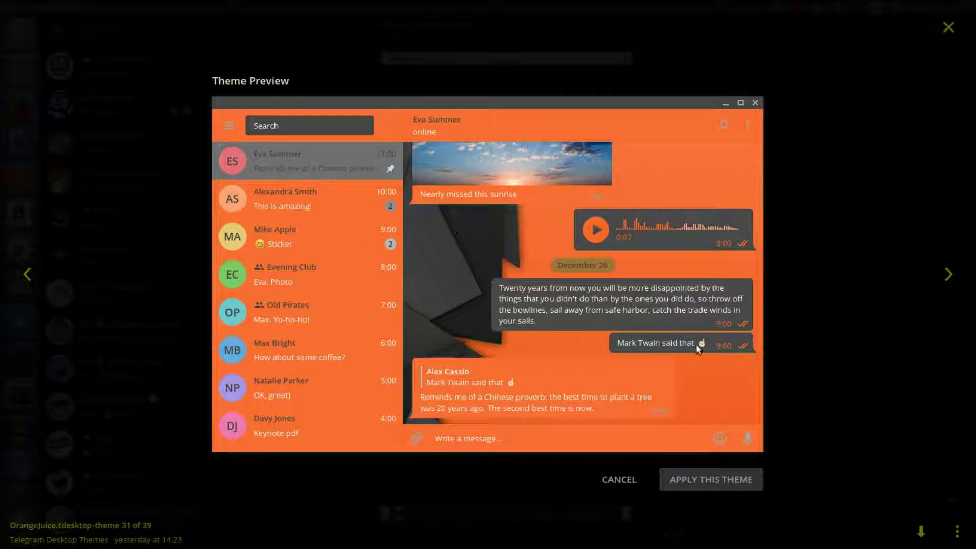
left_click(701, 479)
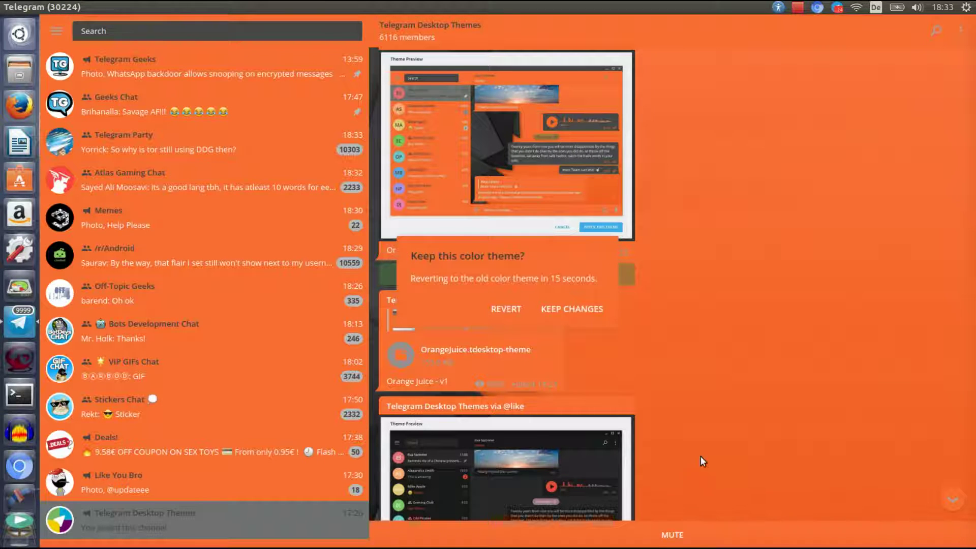
left_click(587, 307)
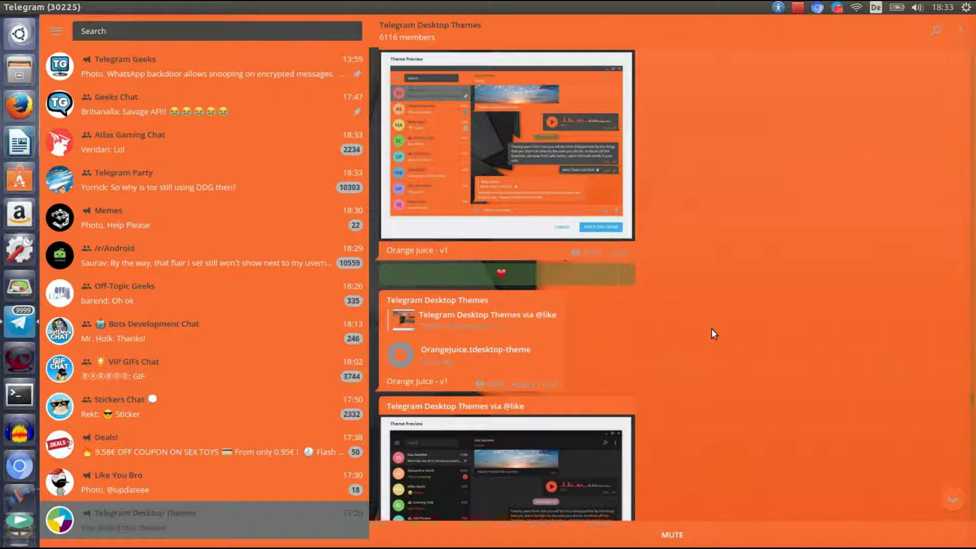
scroll(781, 294, "down", 5)
scroll(791, 300, "up", 1)
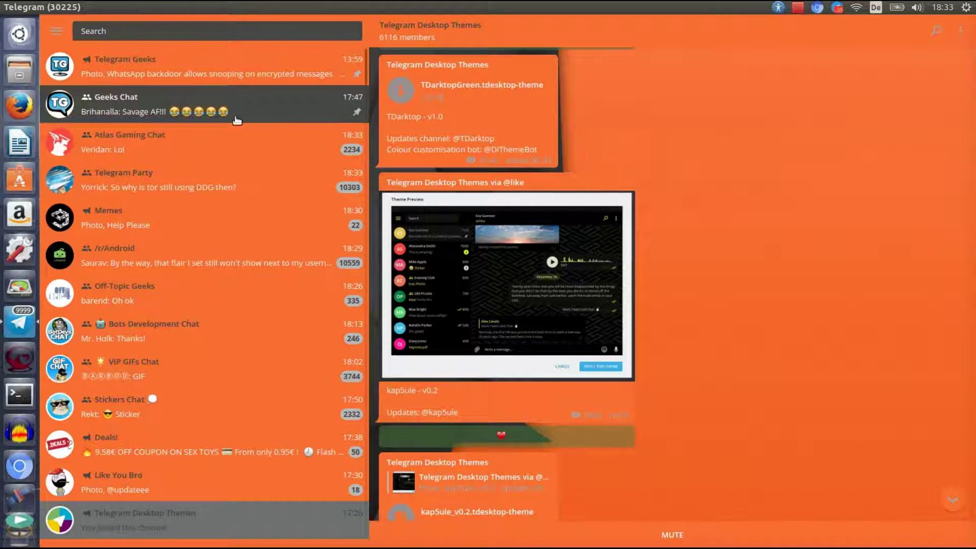
scroll(705, 244, "up", 2)
scroll(705, 249, "down", 5)
scroll(707, 249, "down", 8)
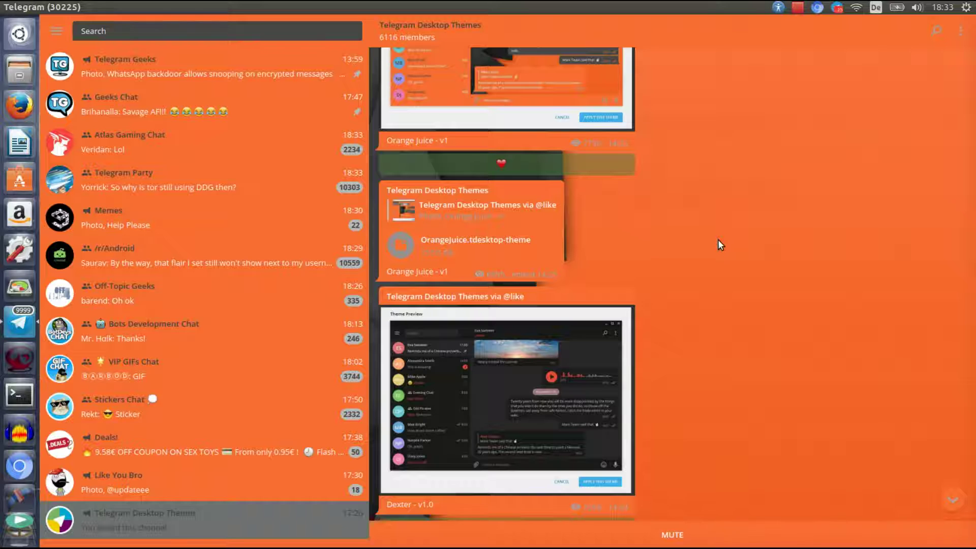
scroll(718, 240, "down", 1)
scroll(718, 240, "down", 5)
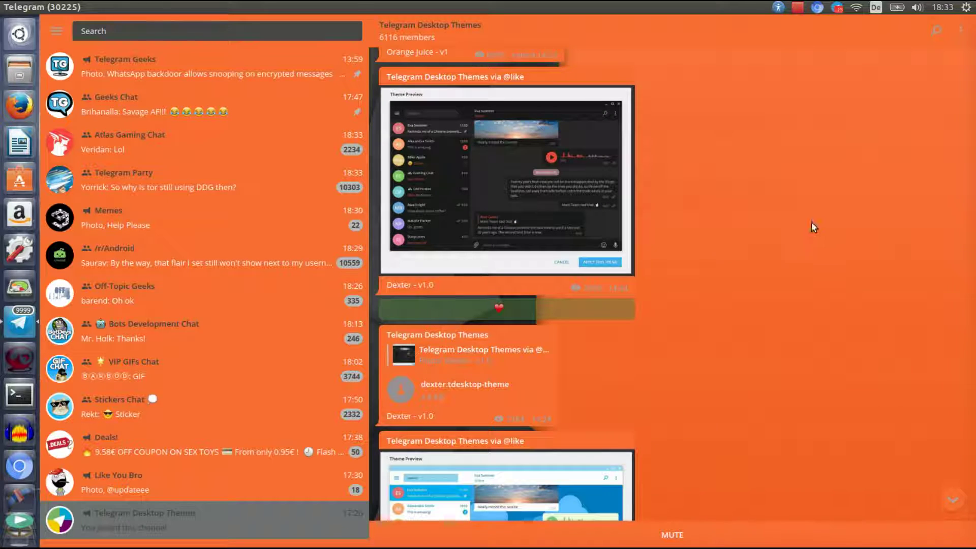
scroll(800, 238, "down", 3)
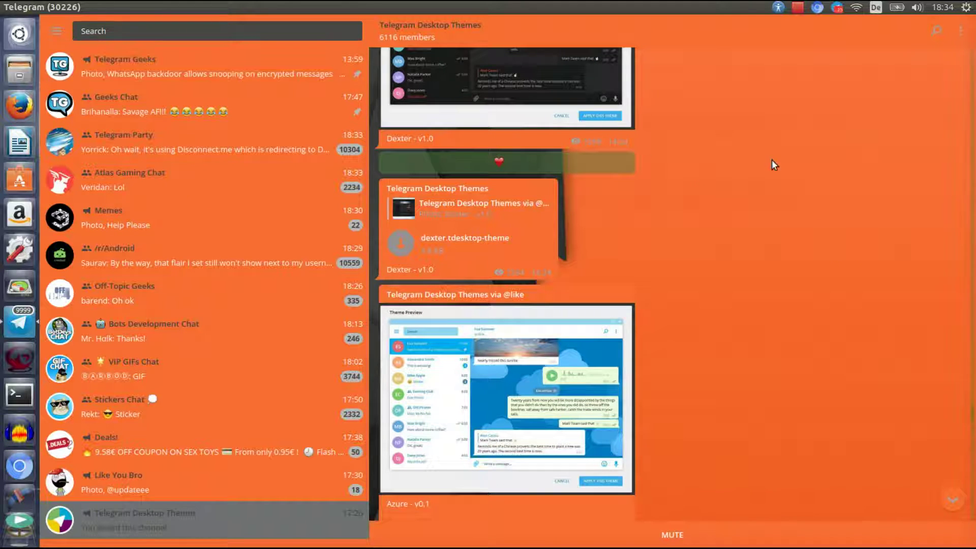
Switch Settings back to the default color theme, keep it, and close Settings.
left_click(52, 37)
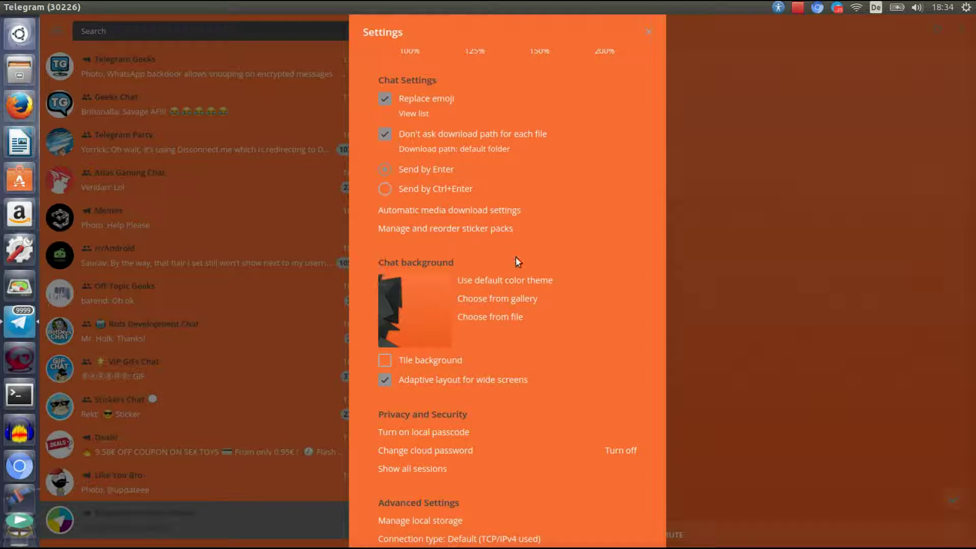
left_click(489, 283)
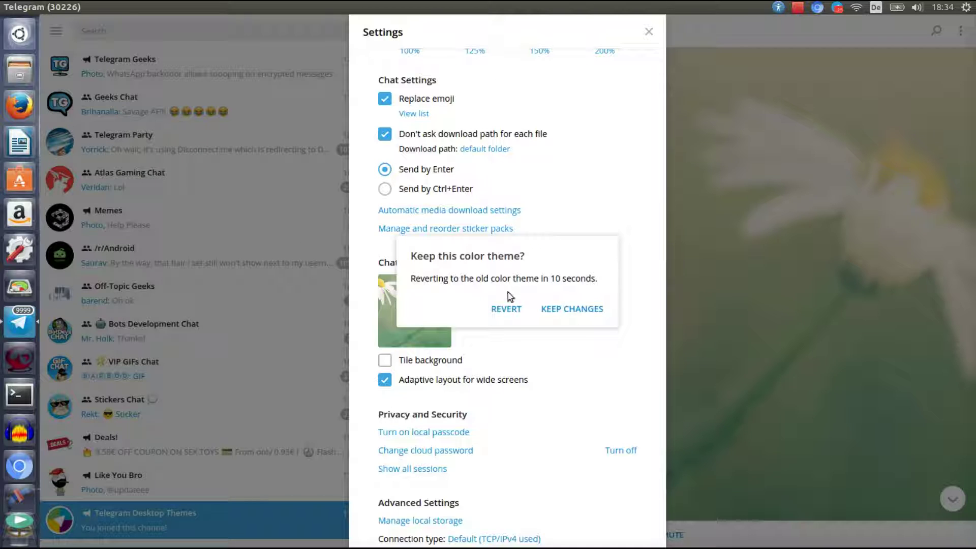
left_click(568, 312)
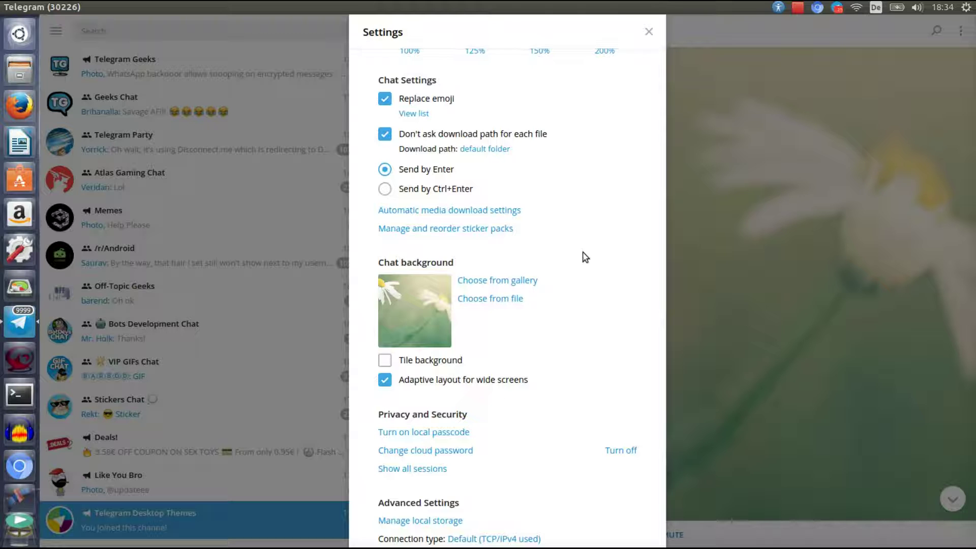
left_click(655, 34)
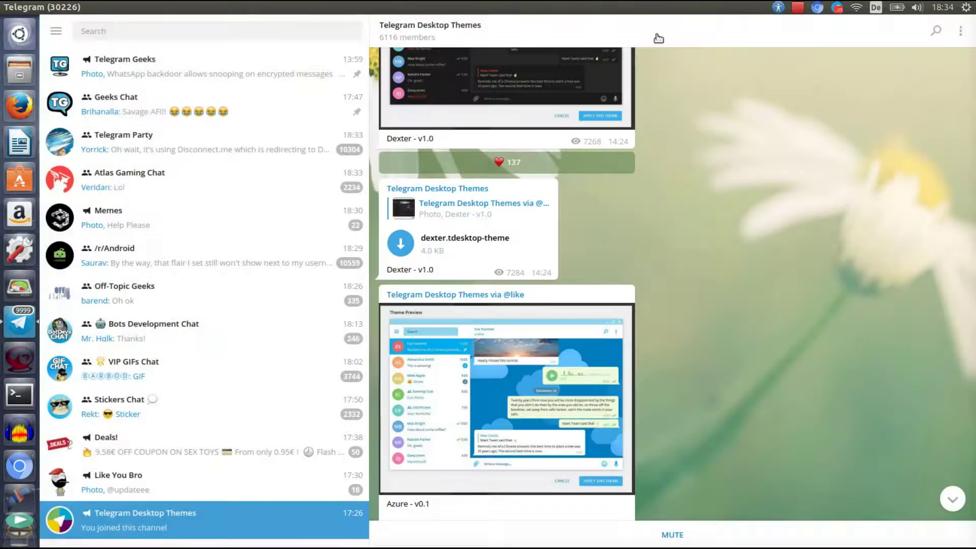
Jump to the newest channel post, the Breeze v0.3 theme for KDE Plasma.
scroll(809, 315, "down", 5)
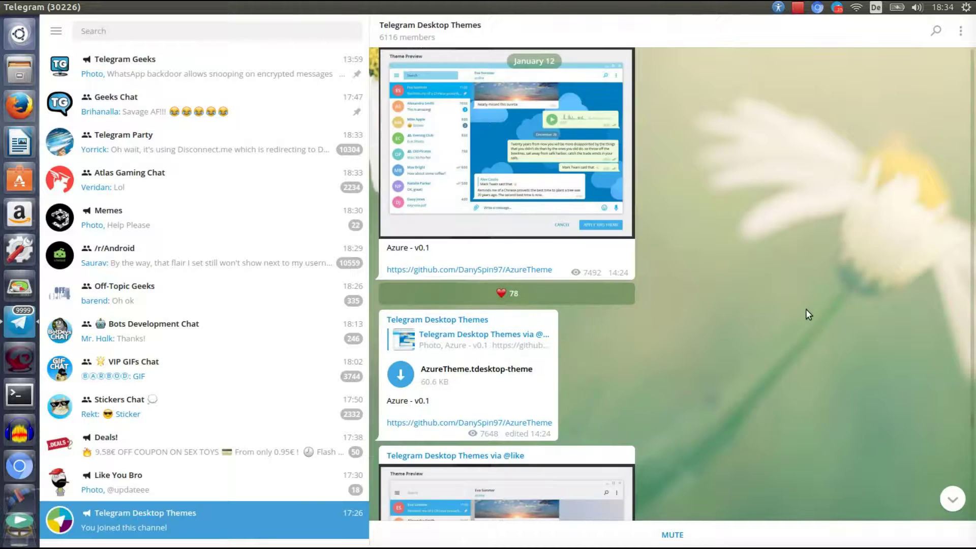
scroll(808, 315, "down", 6)
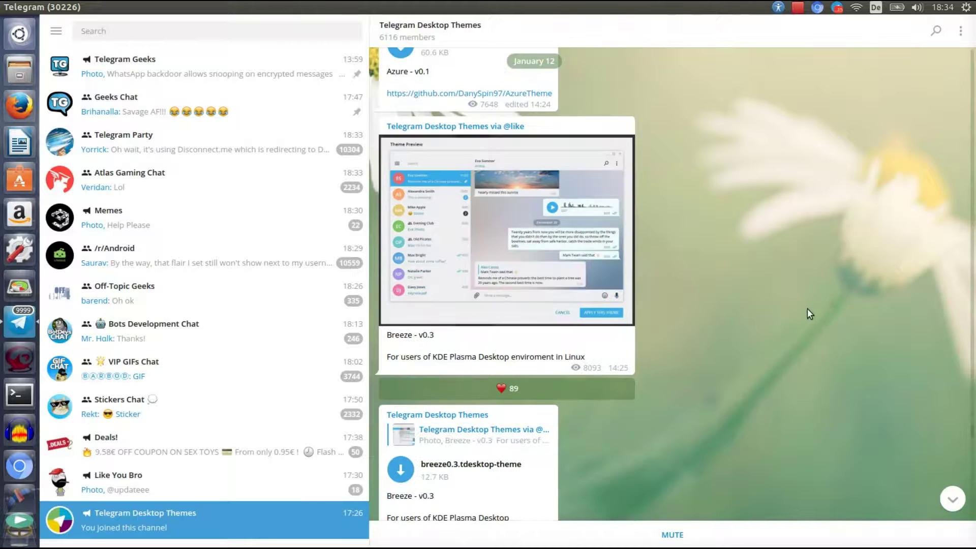
left_click(952, 498)
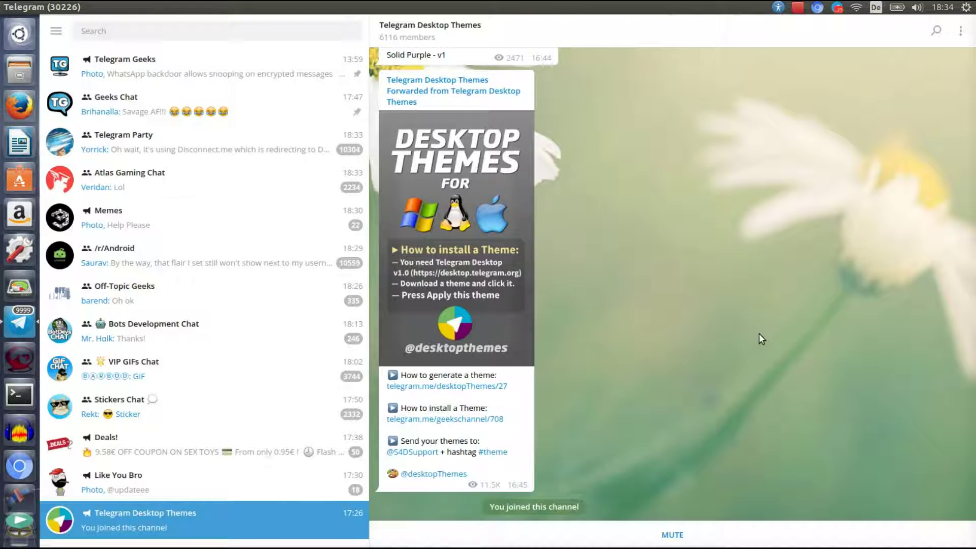